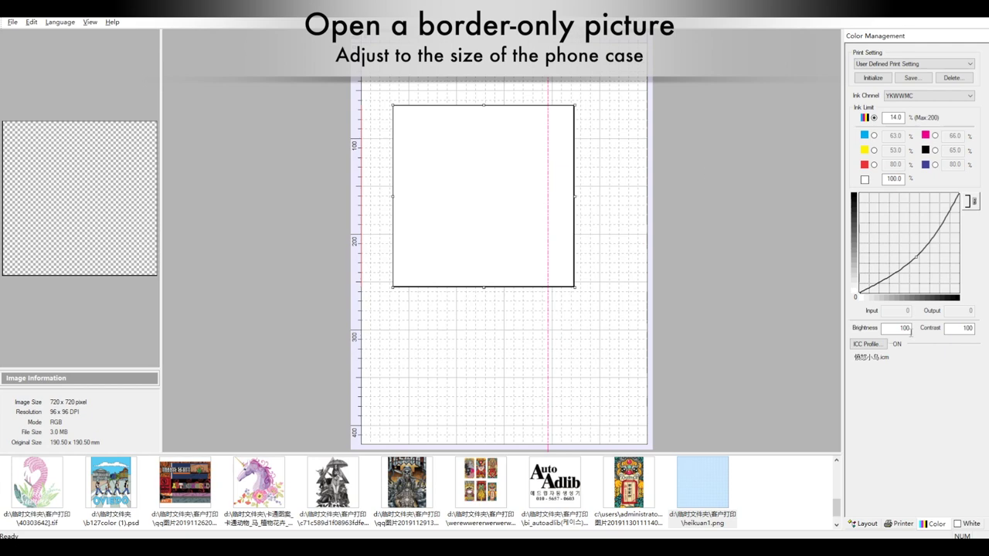
Step: Set the border picture's output width to 80 mm and turn off equal-proportion scaling
left_click(878, 525)
left_click_drag(956, 171, 875, 177)
type("80")
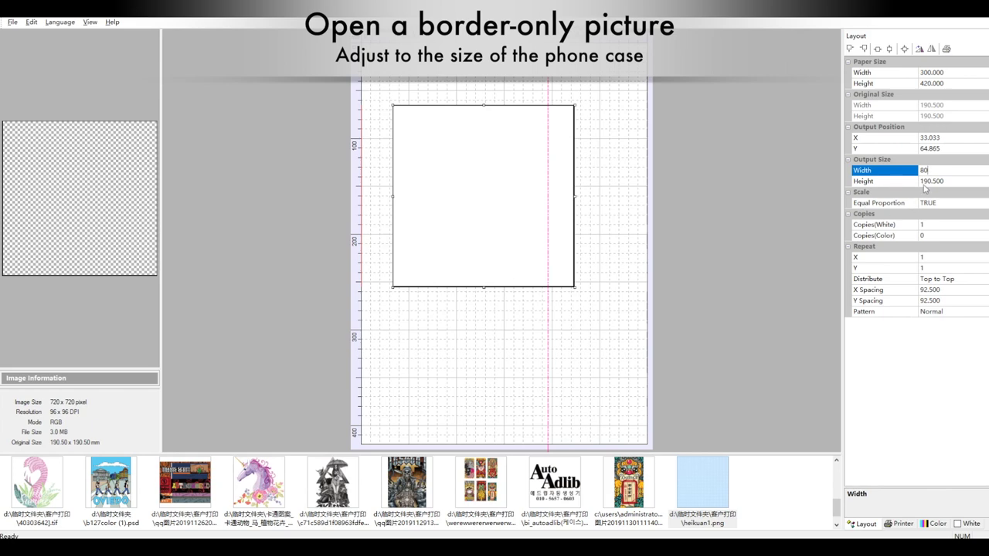
left_click(950, 181)
left_click(930, 203)
left_click(983, 203)
left_click(934, 225)
Step: Set the border picture's output height to 150 mm and move it up the page to about X 29.8, Y 13
left_click(947, 181)
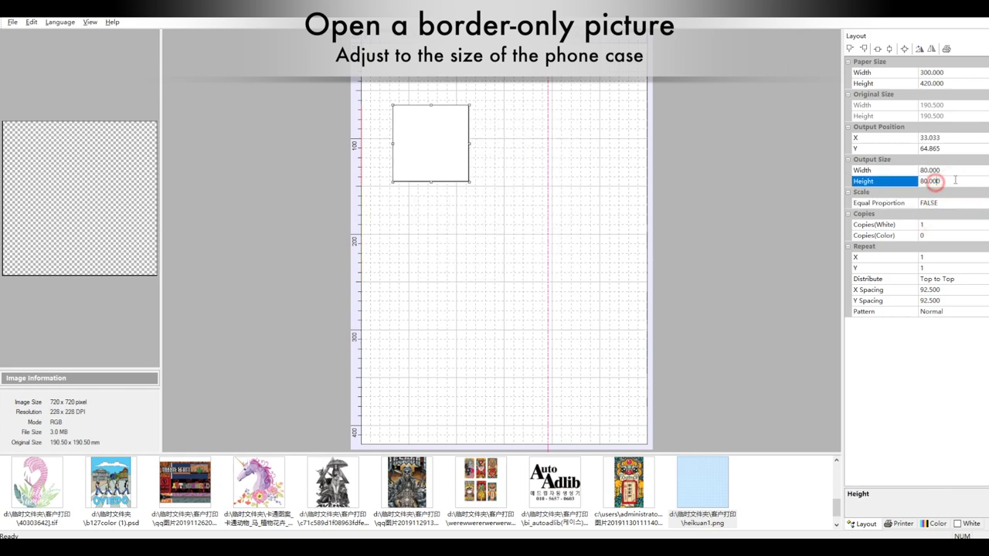
type("150")
key("Return")
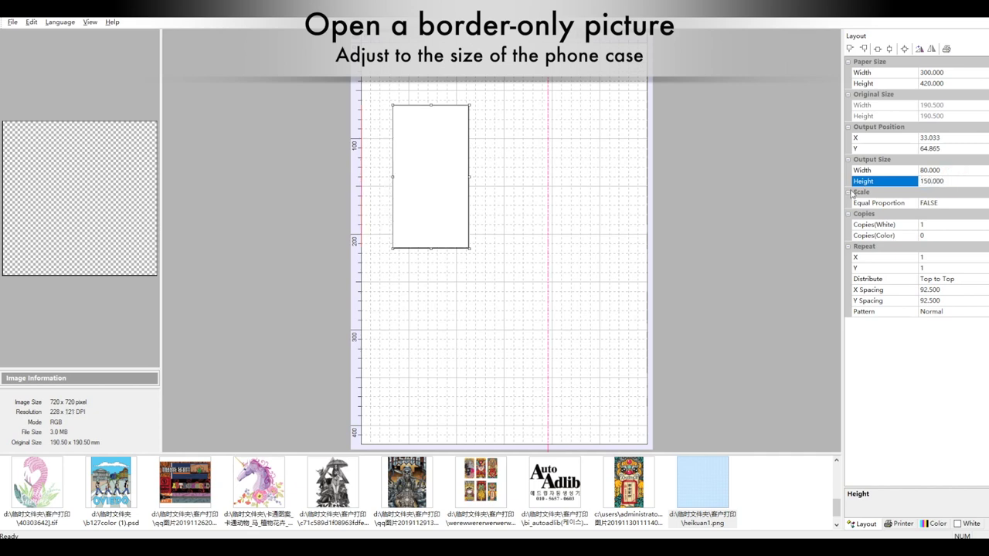
left_click_drag(441, 176, 437, 126)
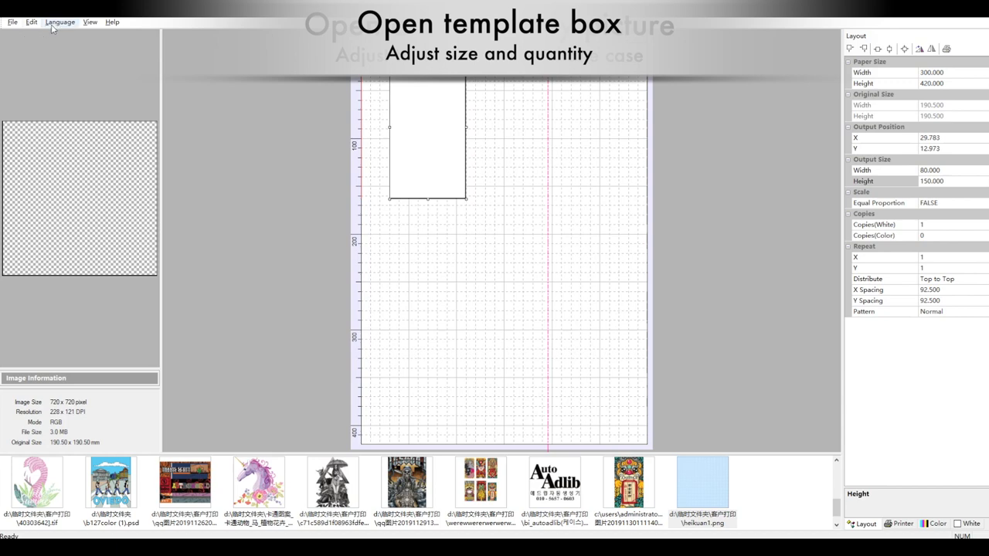
Step: Open the template settings and set the template box to 80 mm wide and 160 mm high
left_click(89, 22)
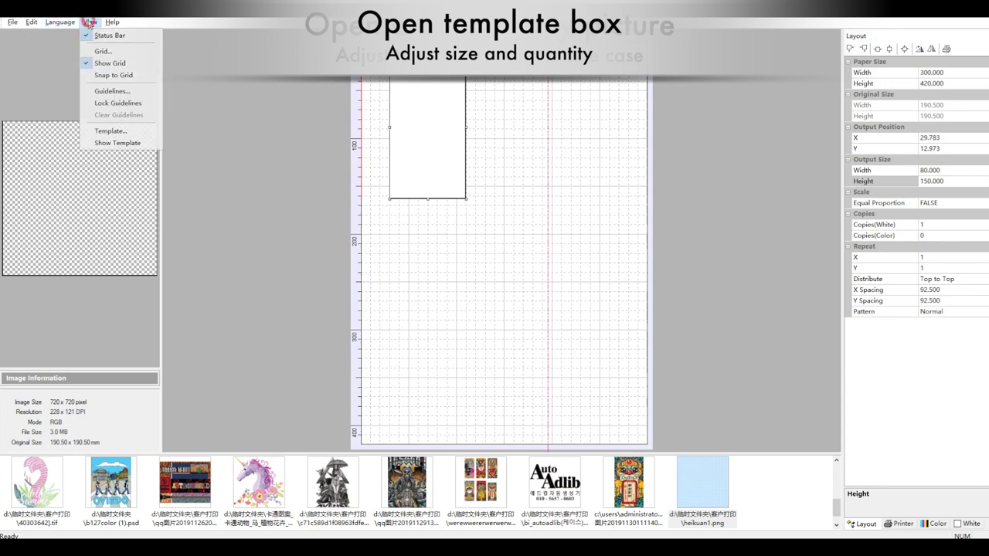
left_click(96, 130)
left_click_drag(595, 160, 505, 182)
double_click(281, 253)
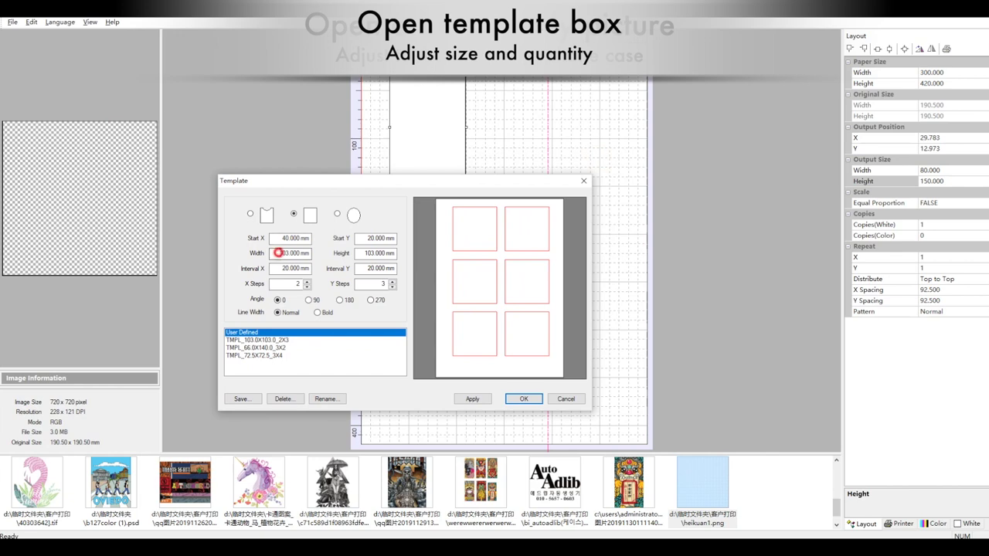
type("80")
left_click(363, 252)
double_click(365, 252)
type("150")
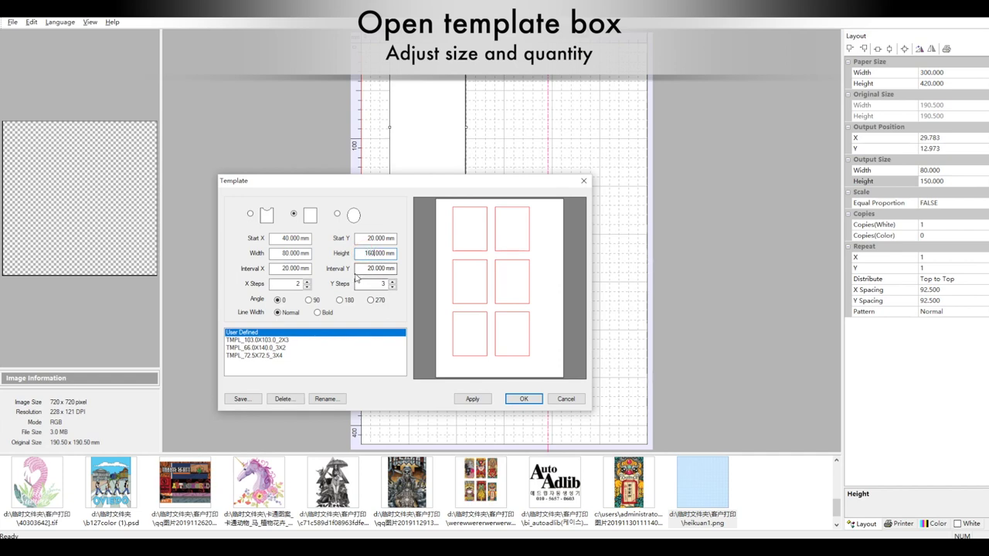
Step: Set the template grid to 3 X steps and 2 Y steps with a Start X of 30 mm, and apply it
double_click(275, 283)
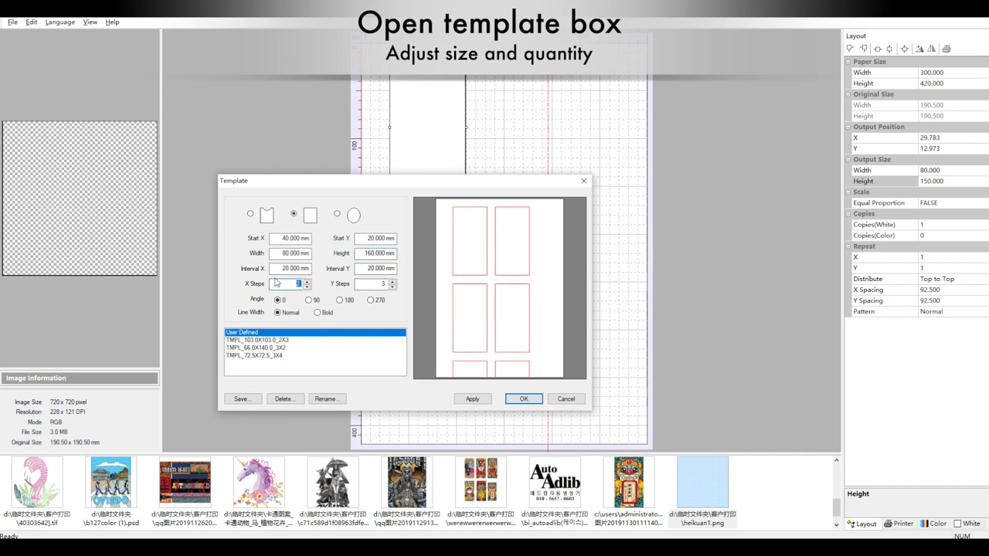
left_click(392, 286)
double_click(285, 238)
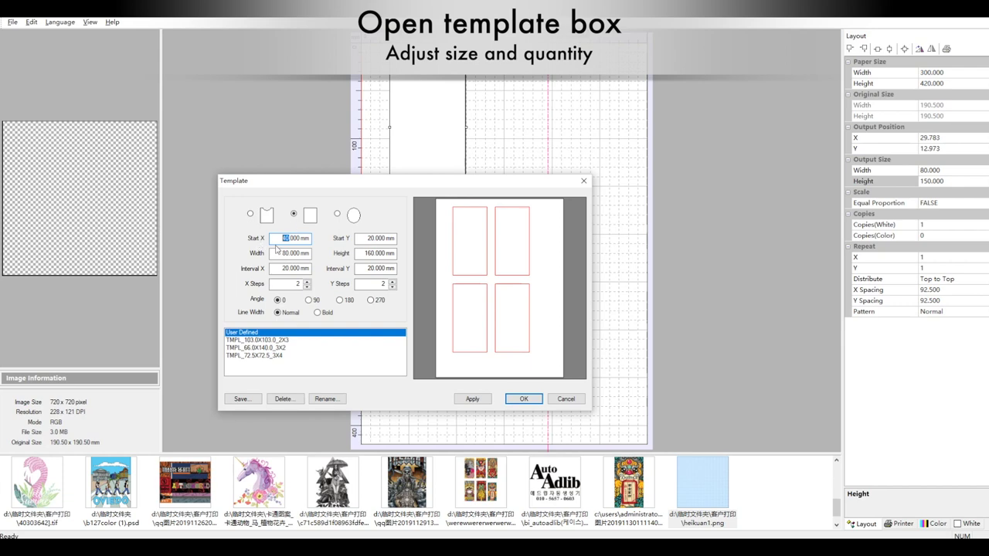
left_click(306, 281)
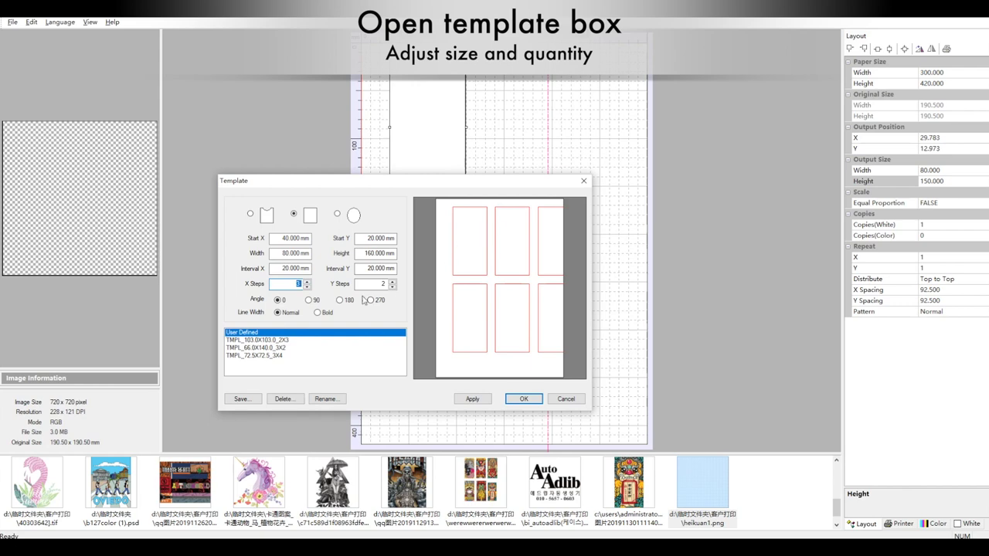
double_click(284, 238)
type("30")
key("Return")
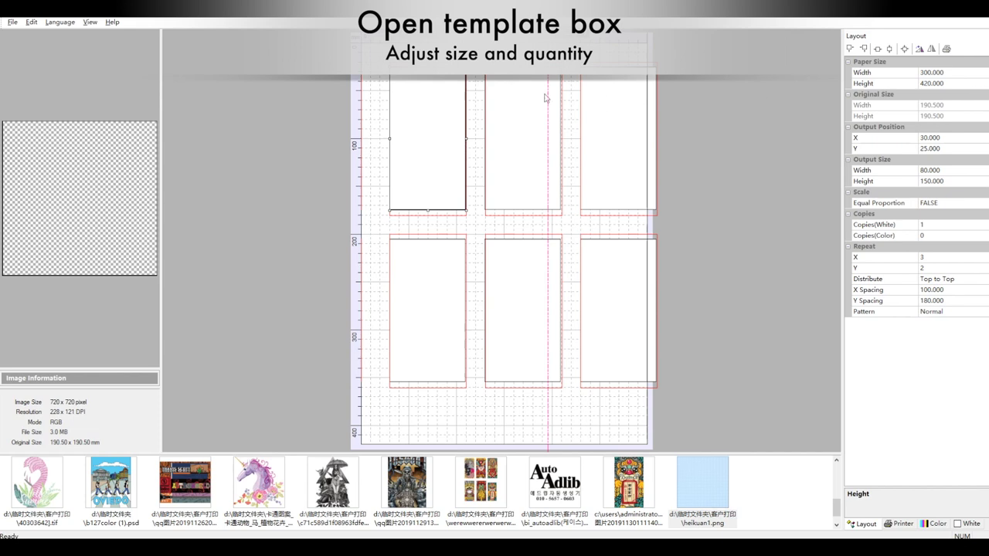
Step: Reopen the template settings, set Start X to 20 mm and apply the template to the layout
left_click(89, 21)
left_click(107, 131)
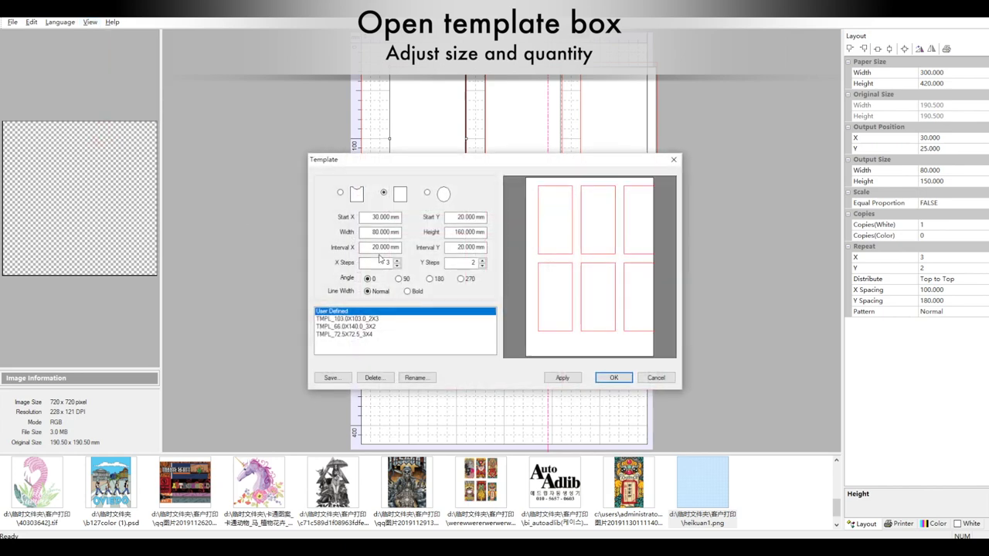
left_click_drag(378, 217, 331, 226)
type("2")
left_click(472, 218)
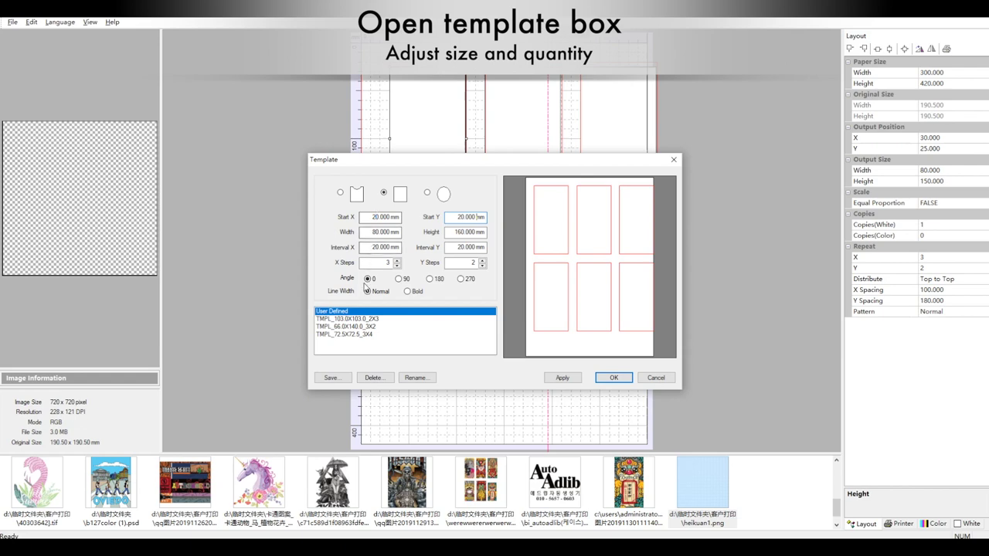
left_click(331, 379)
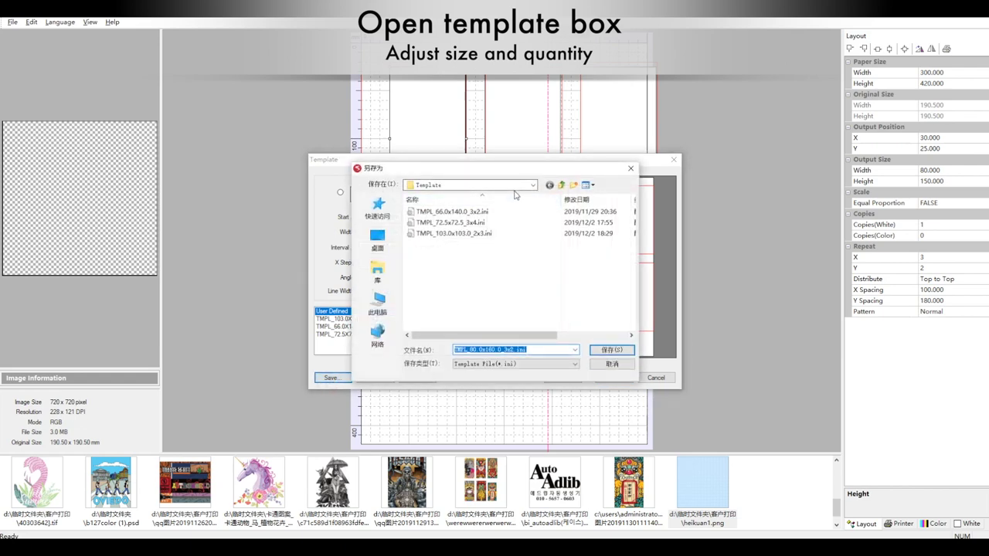
left_click(617, 352)
left_click(617, 380)
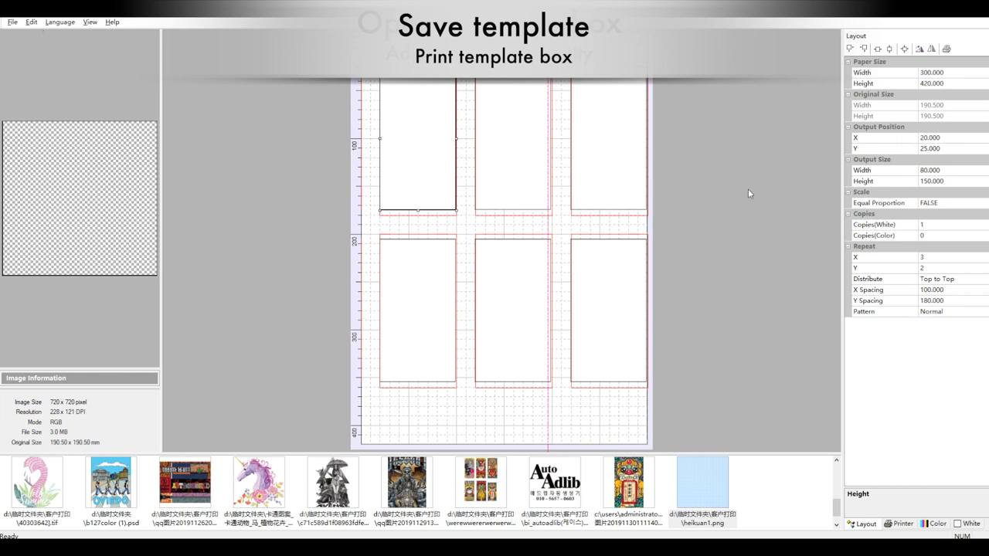
Step: Set the border picture's output height to 160 mm and centre it within the template boxes
left_click(937, 183)
left_click(957, 180)
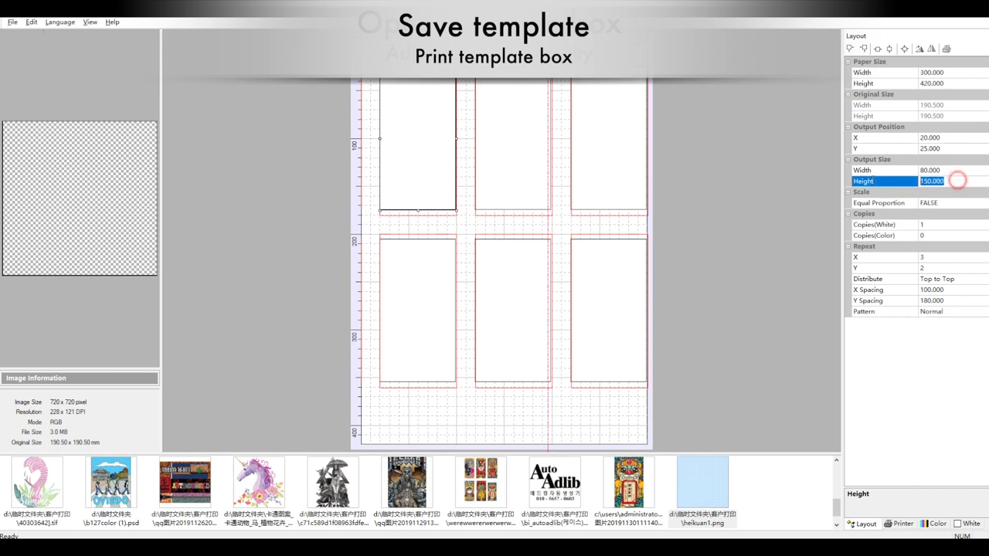
type("160")
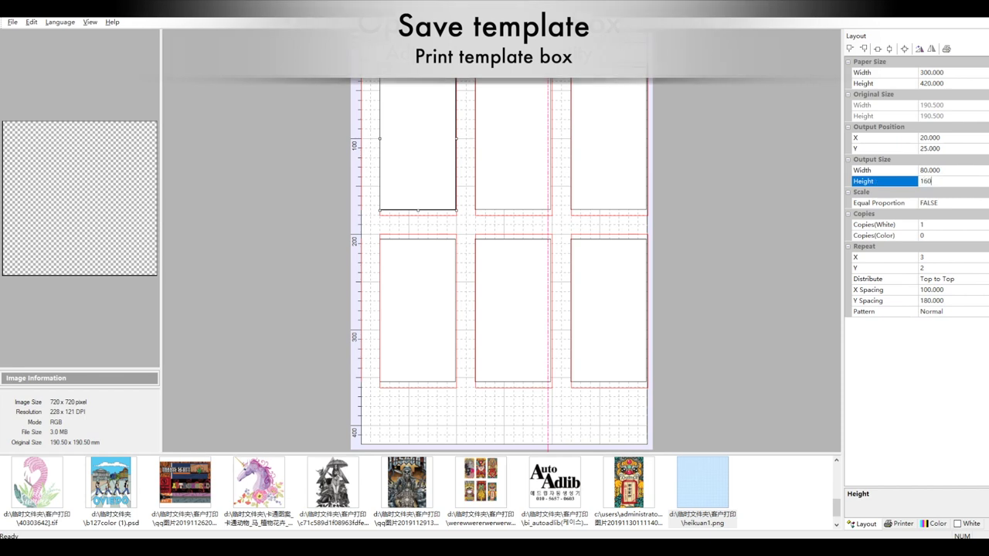
key("Return")
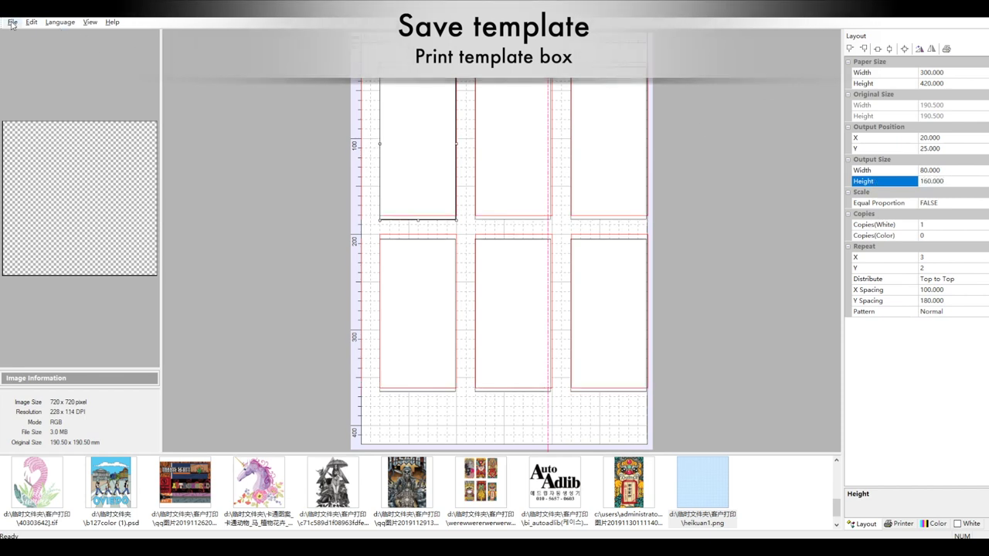
left_click(904, 49)
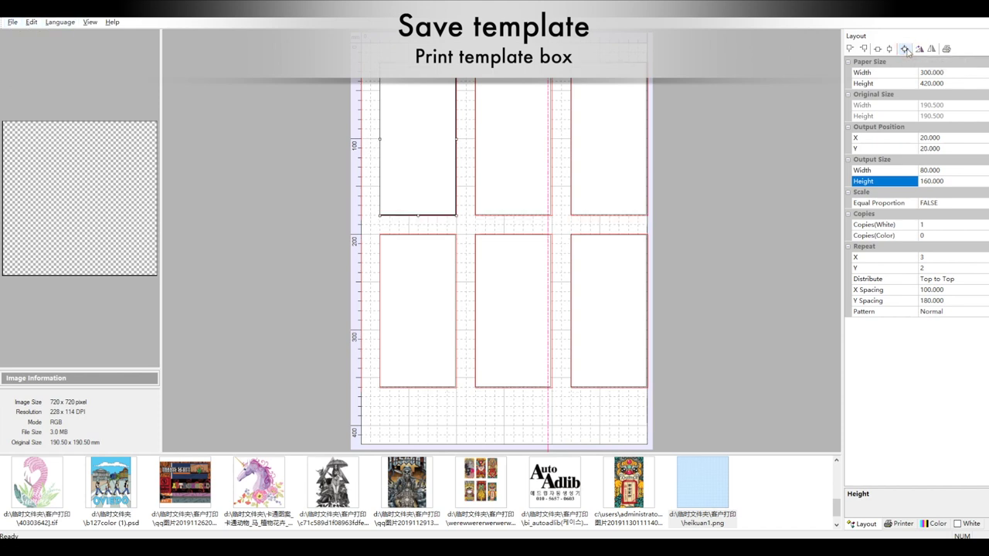
Step: Save the current template as case_80.0x160.0_3x2.ini and accept the template settings
left_click(11, 21)
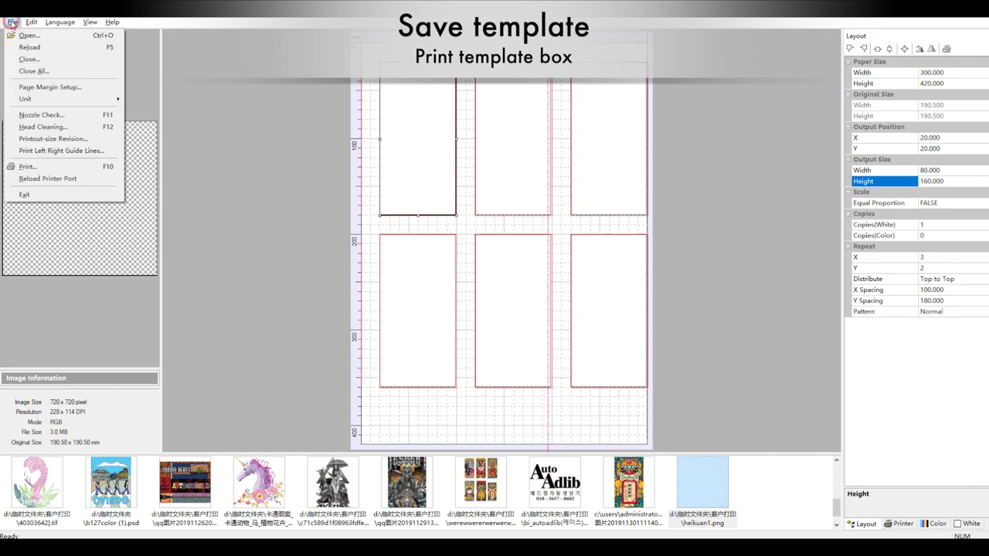
left_click(99, 131)
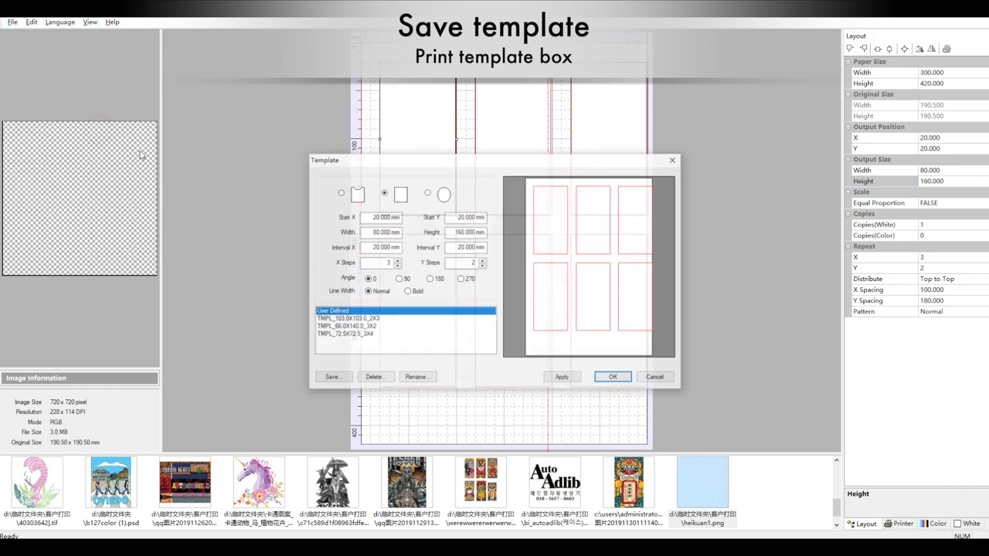
left_click(331, 378)
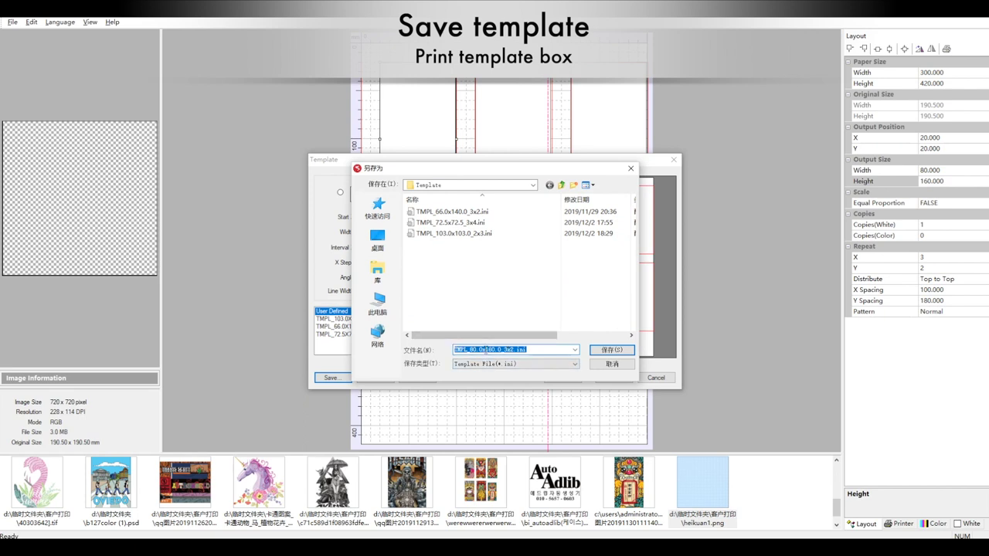
left_click_drag(465, 349, 415, 352)
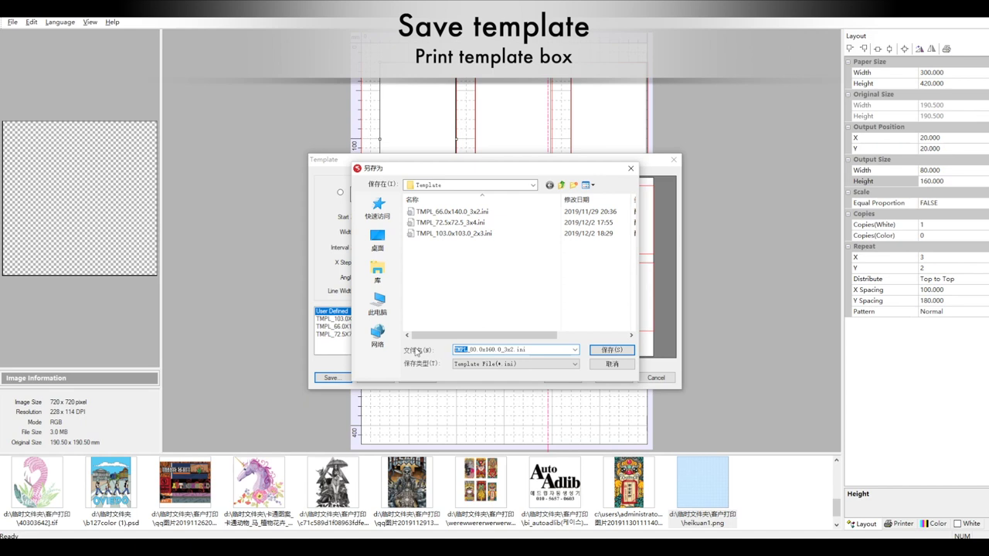
type("ca")
type("se")
key("Return")
left_click(612, 350)
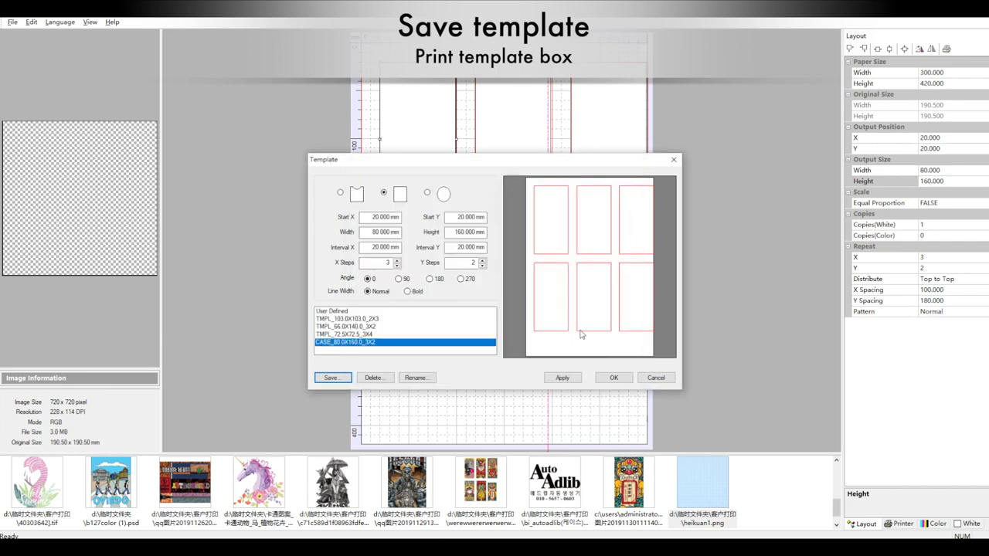
left_click(613, 377)
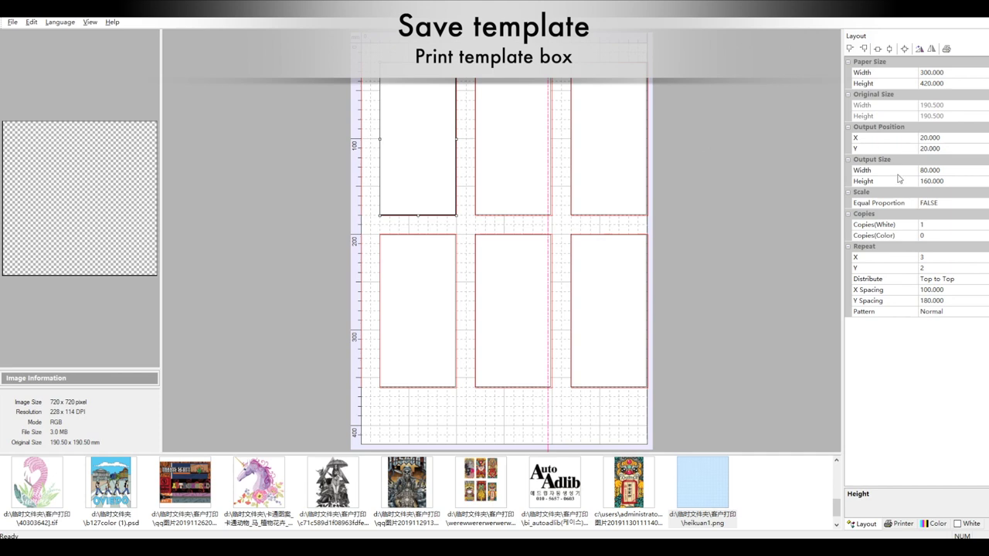
Step: Set the printer's color resolution to 720 x 720 DPI
left_click(900, 523)
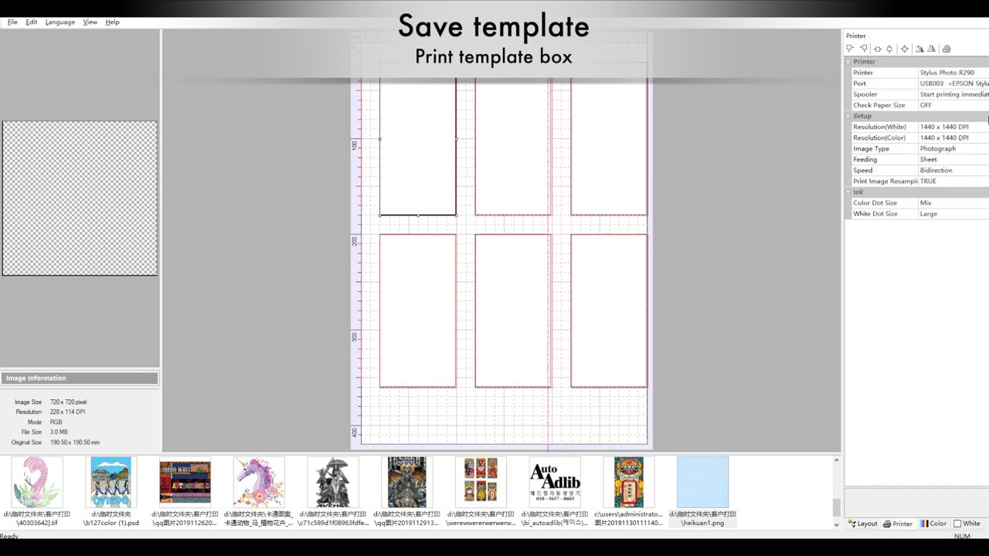
left_click(942, 128)
left_click(945, 138)
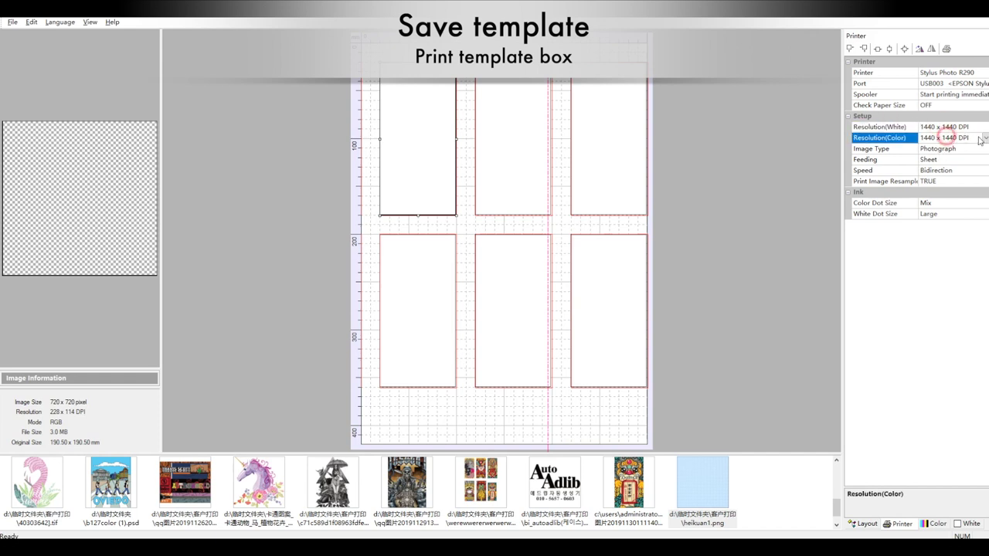
left_click(979, 139)
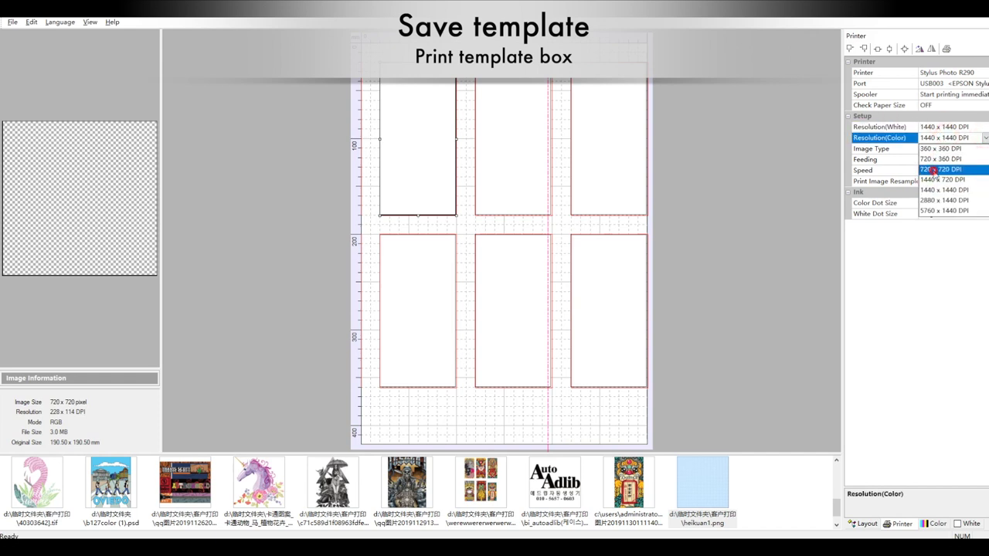
left_click(933, 170)
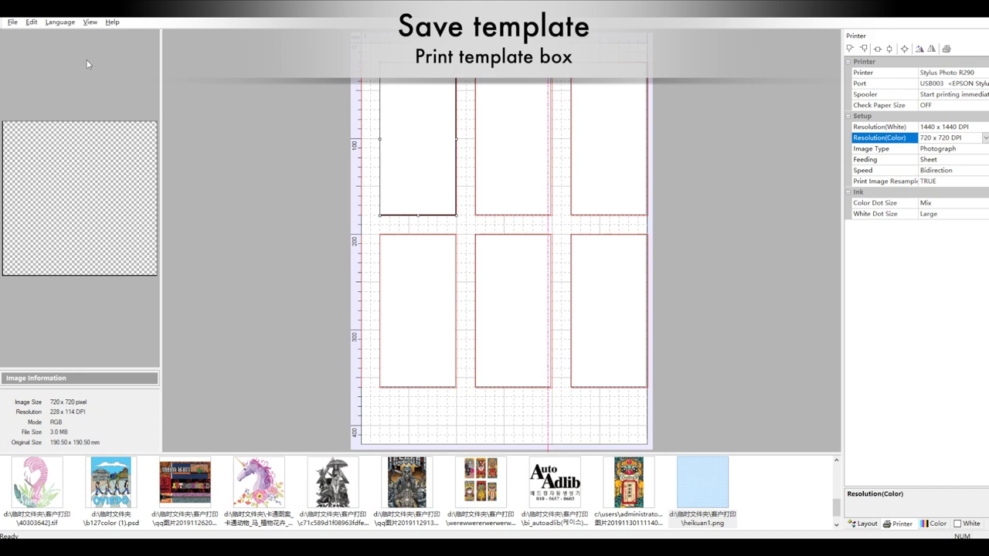
Step: Print the template boxes with 0 white copies and 1 color copy, continuing despite the print-size warning
left_click(12, 21)
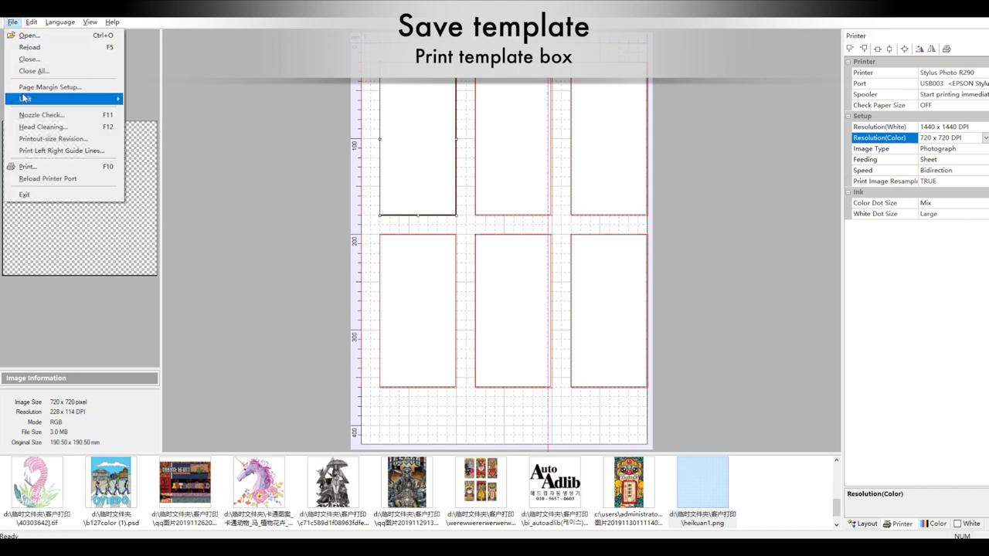
mouse_move(23, 99)
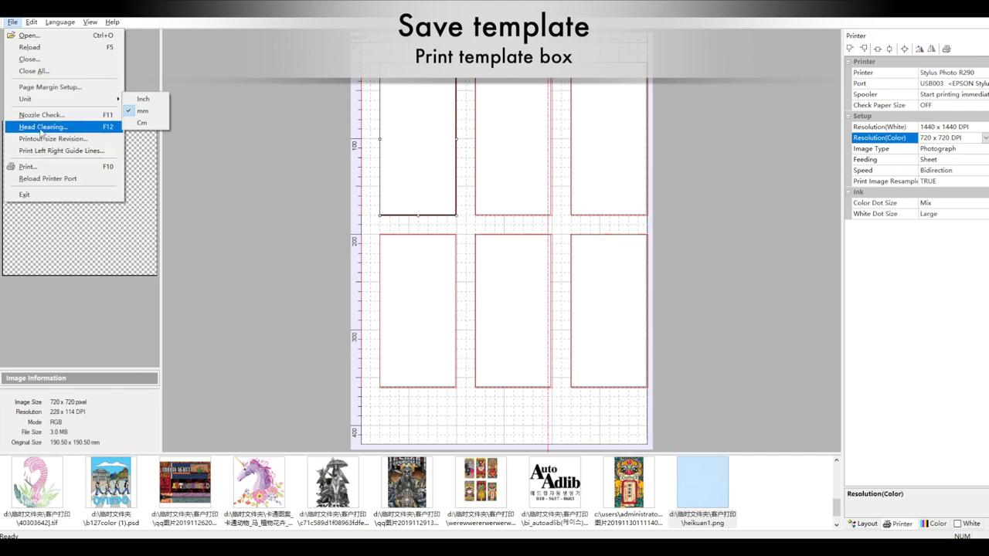
left_click(37, 166)
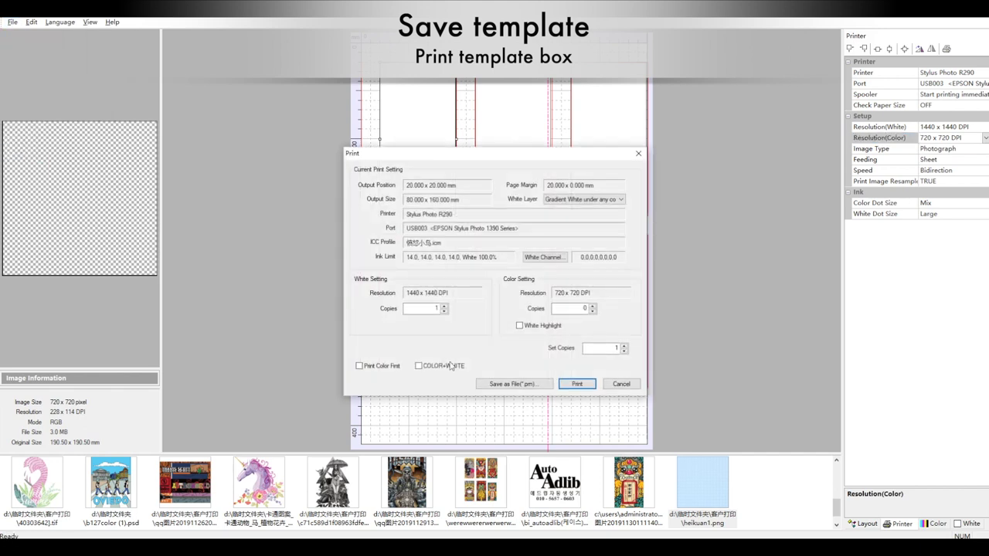
left_click(443, 311)
left_click(593, 311)
left_click(580, 385)
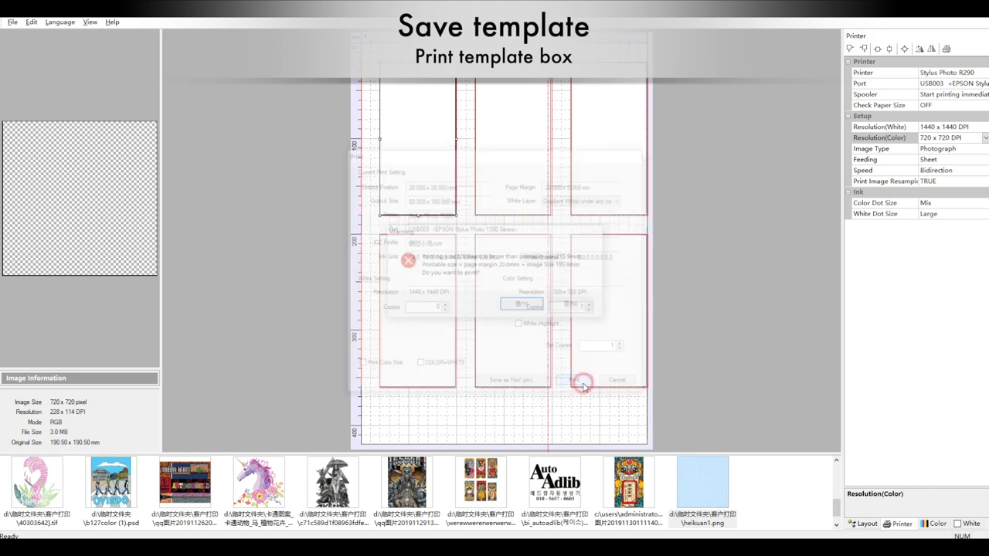
left_click(523, 305)
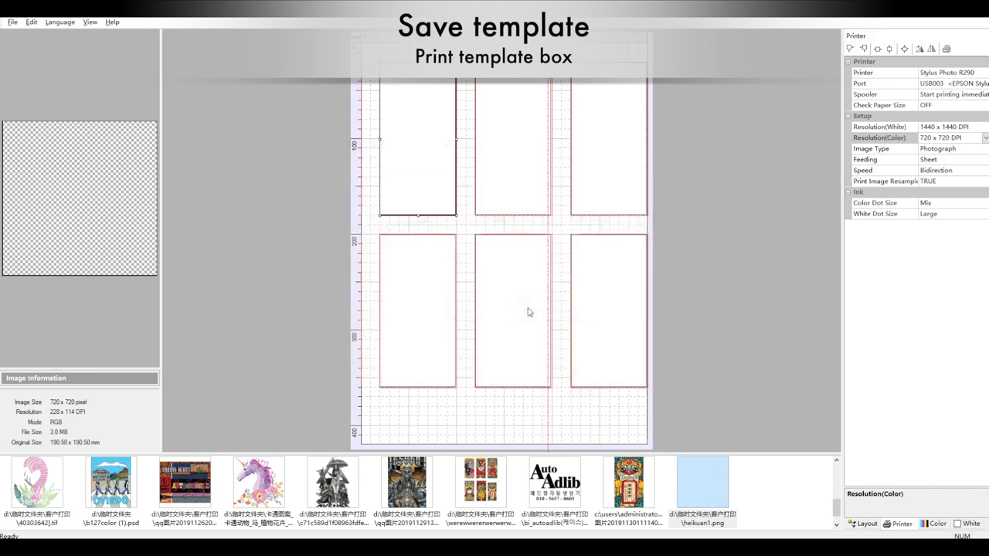